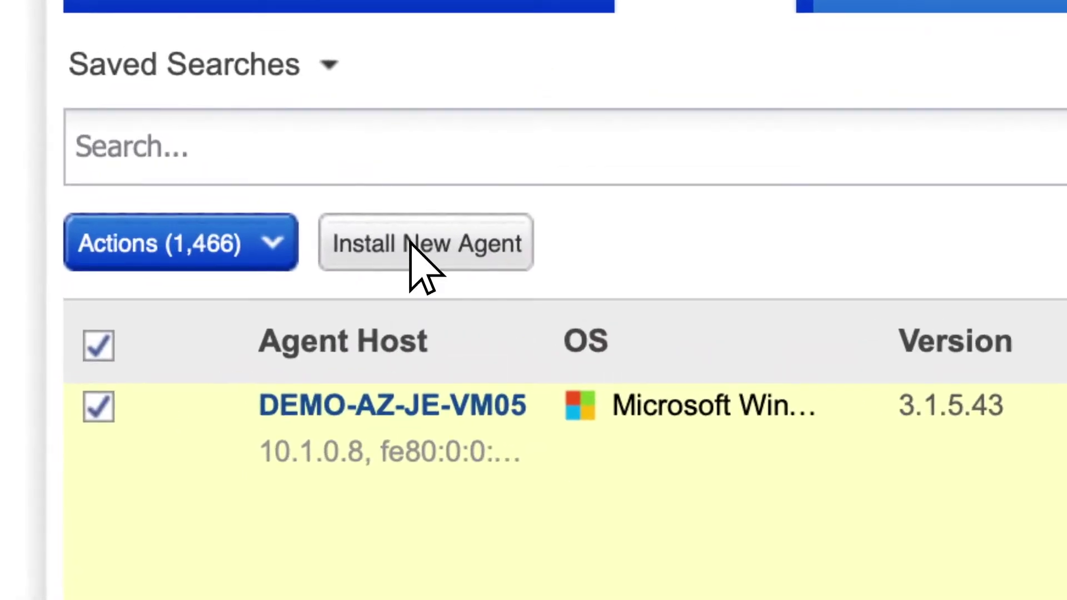
- Start installing a new agent to generate an activation key
{"action": "left_click", "coordinate": [142, 124]}
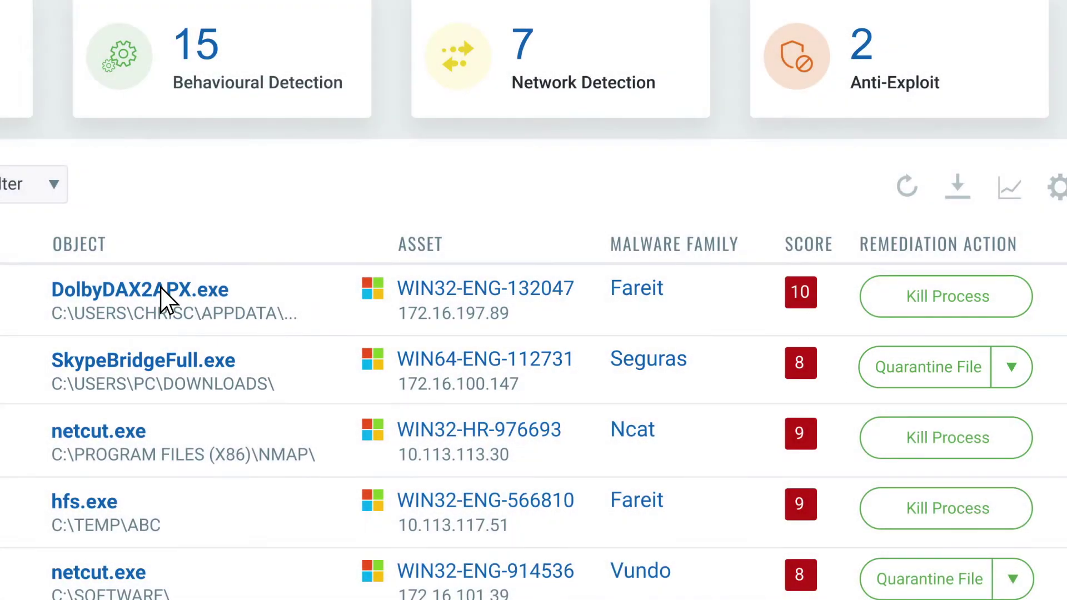
- Open the DolbyDAX2APX.exe detection and check its image details and exploitable risks
{"action": "left_click", "coordinate": [161, 289]}
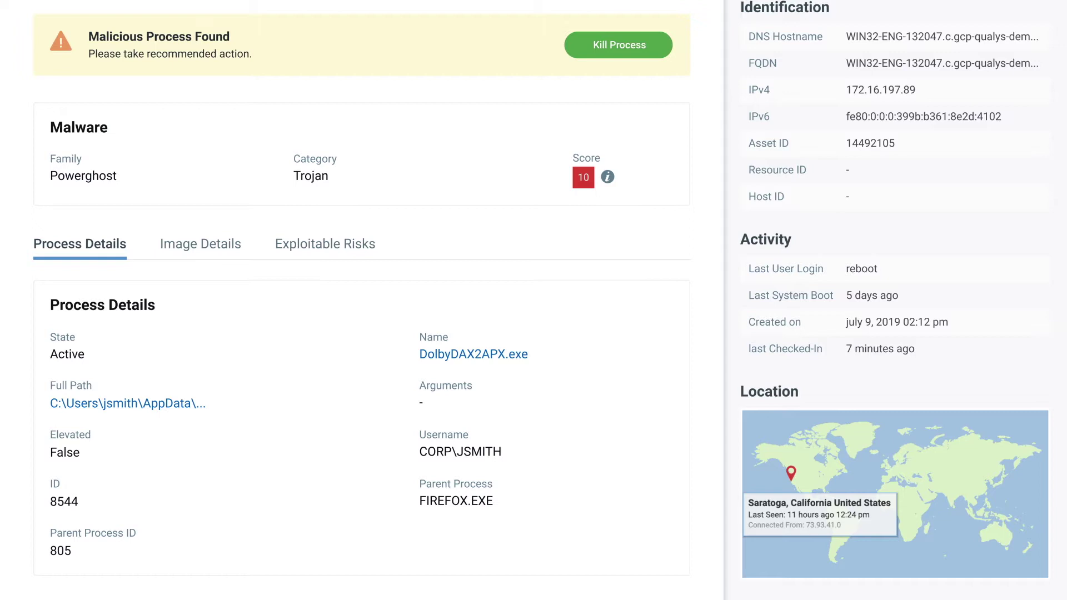
{"action": "left_click", "coordinate": [204, 243]}
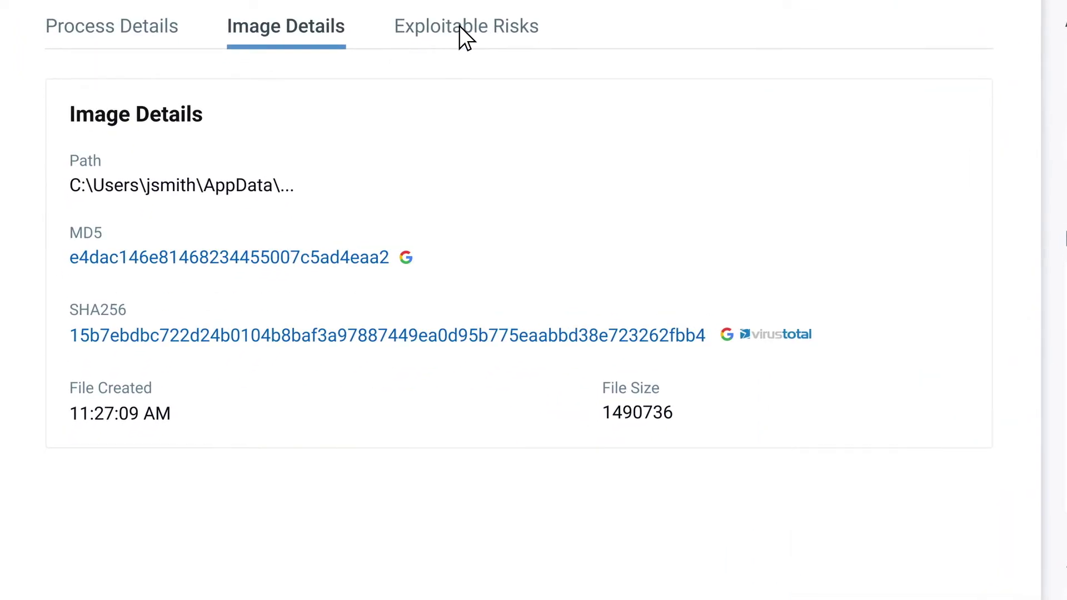
{"action": "left_click", "coordinate": [461, 28]}
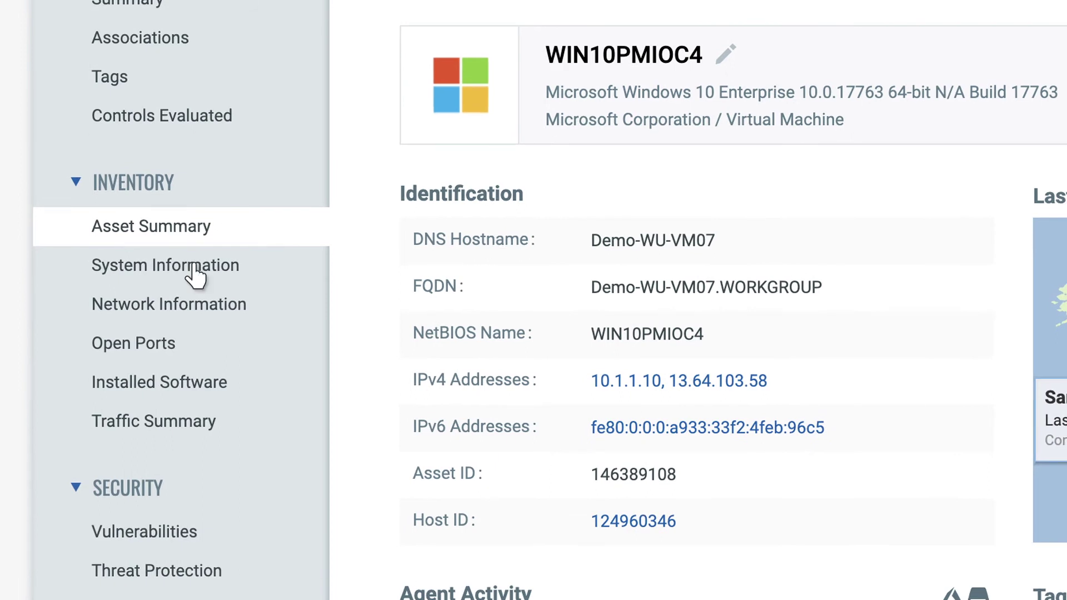
- Review the asset's operating system information and its installed software list
{"action": "left_click", "coordinate": [193, 267]}
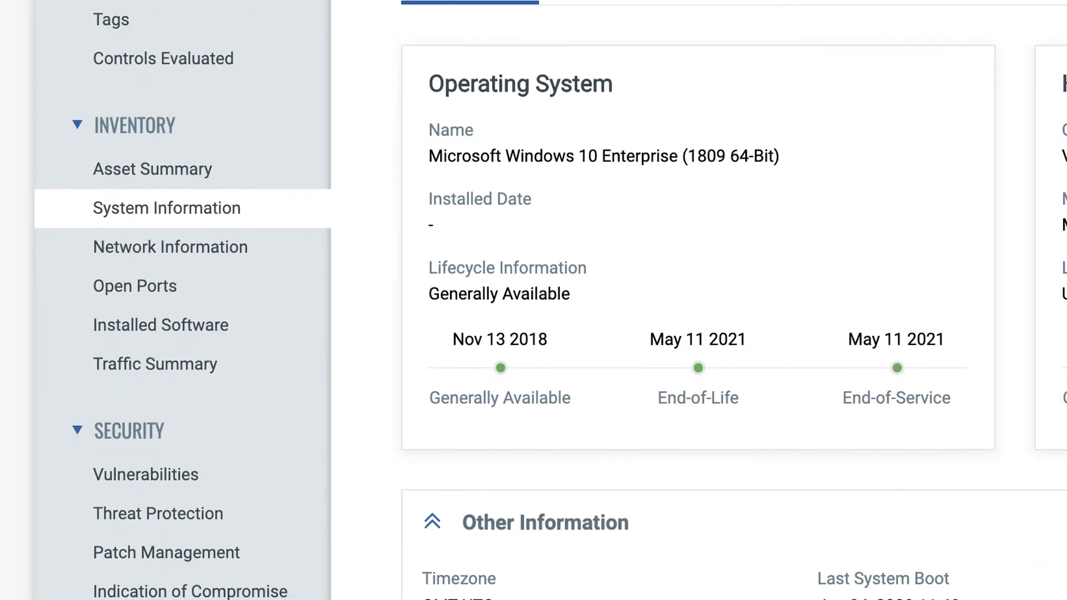
{"action": "left_click", "coordinate": [194, 271]}
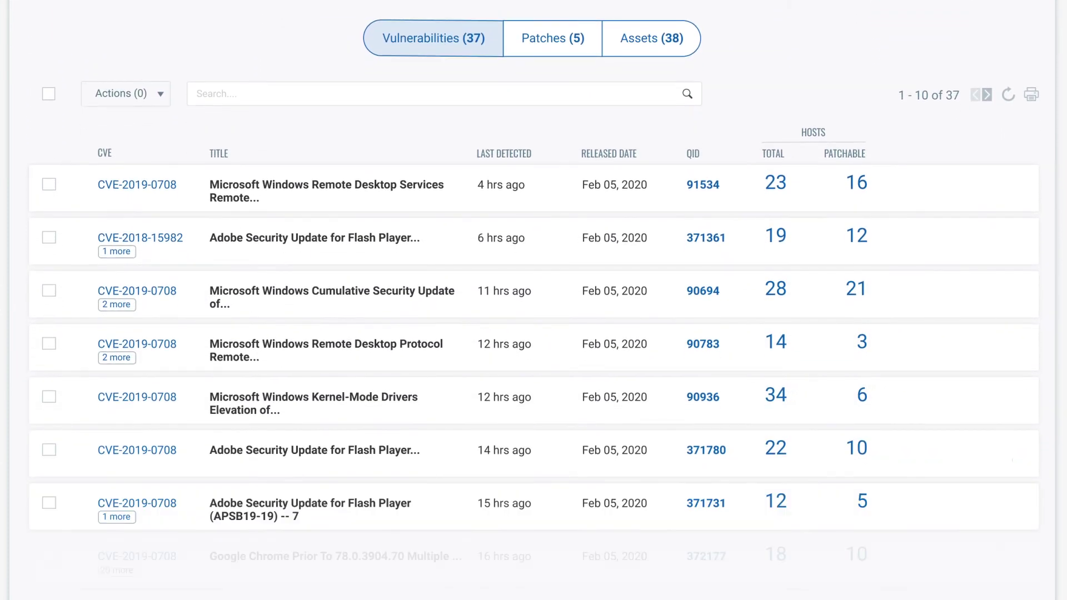
{"action": "left_click", "coordinate": [553, 50]}
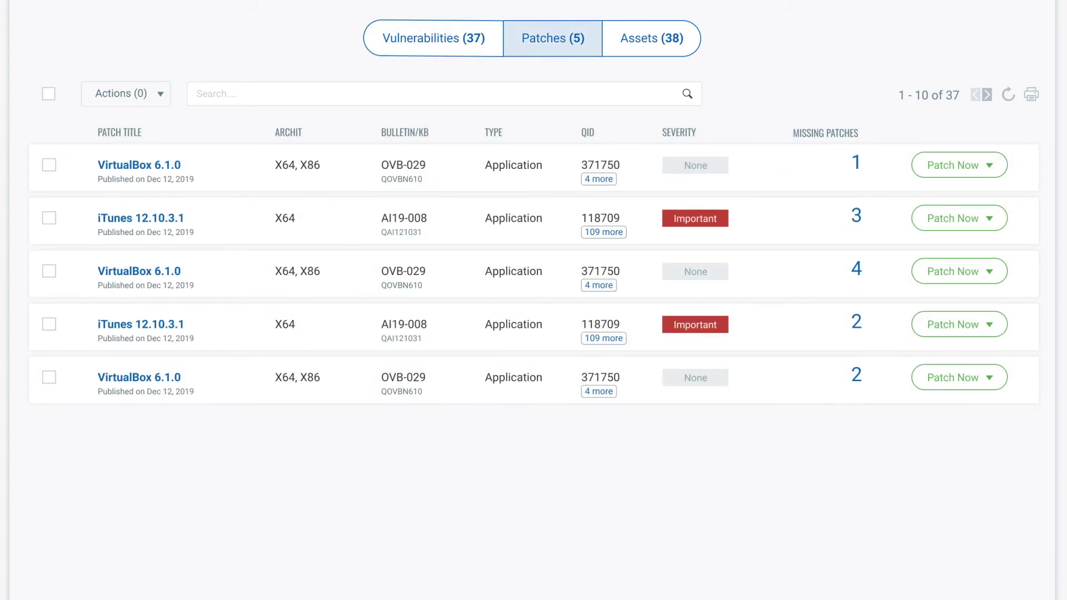
{"action": "left_click", "coordinate": [647, 47]}
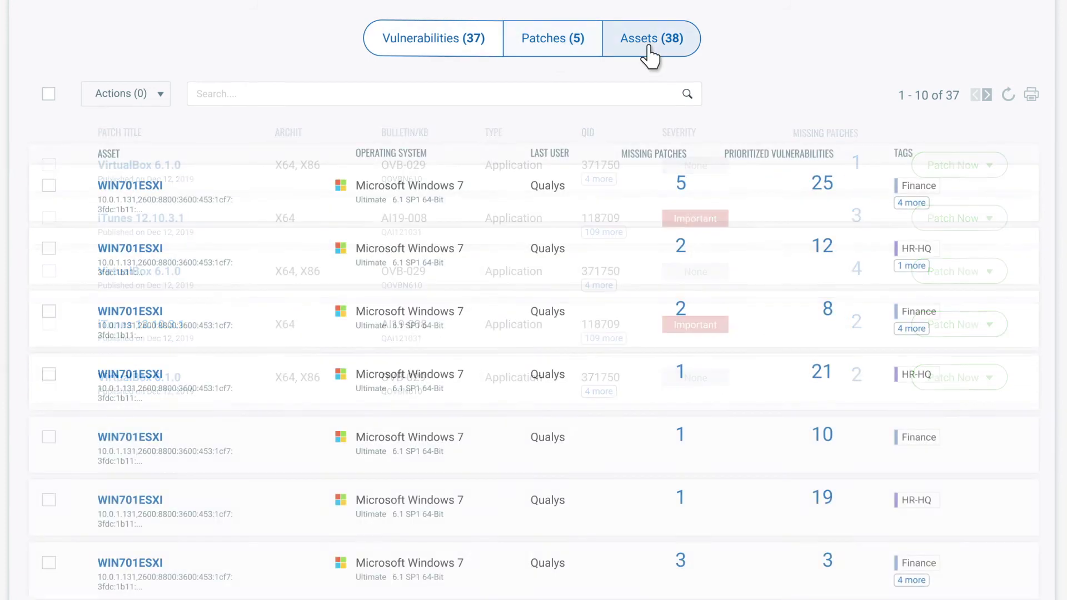
{"action": "left_click", "coordinate": [437, 55]}
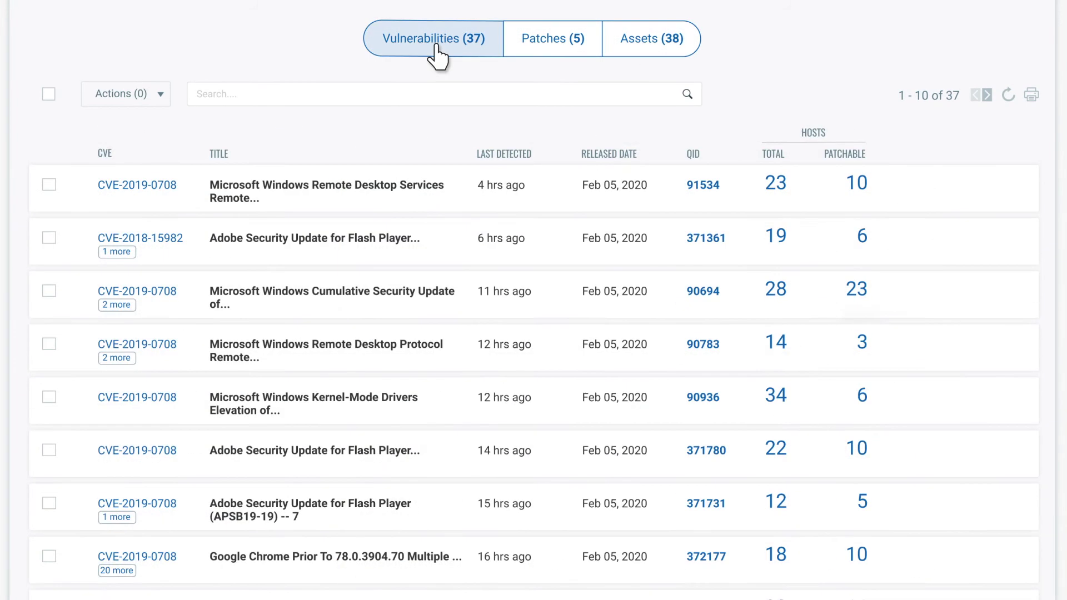